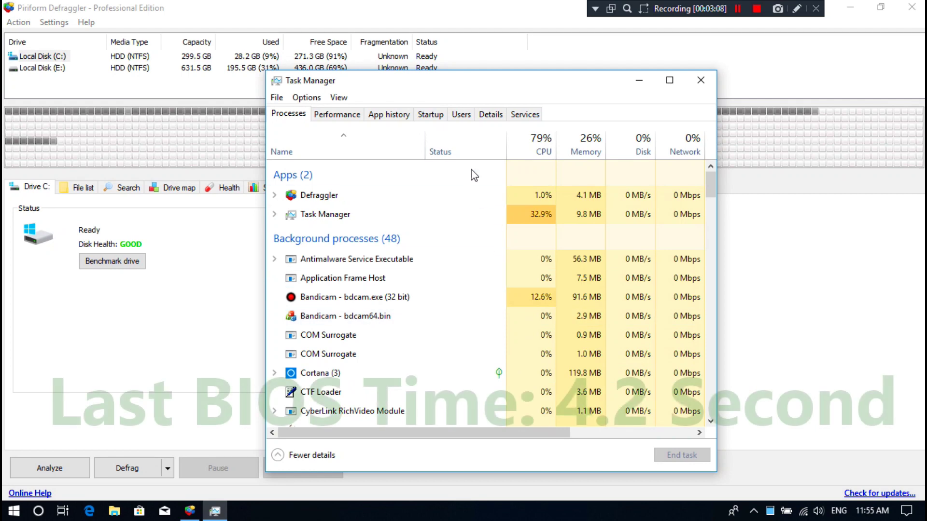
# Step: Show the startup programs and the last BIOS time in Task Manager
pyautogui.click(431, 116)
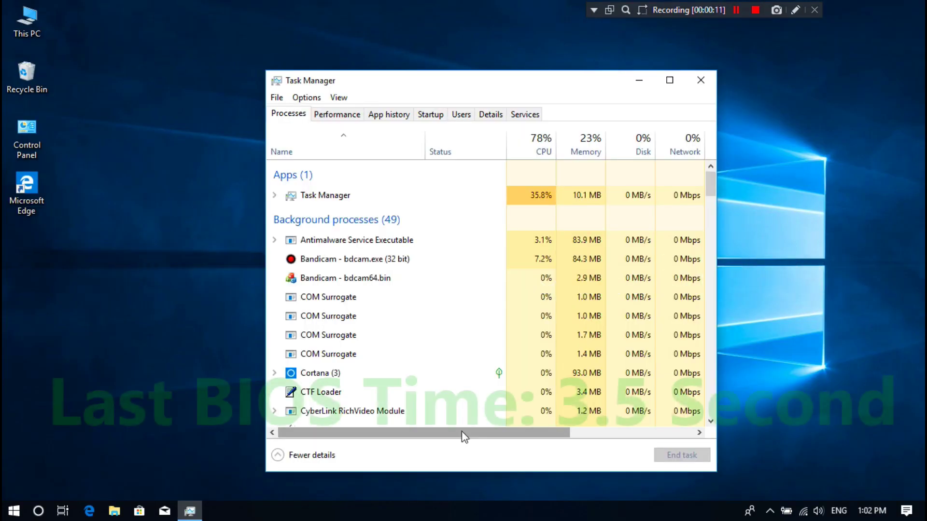
pyautogui.click(430, 115)
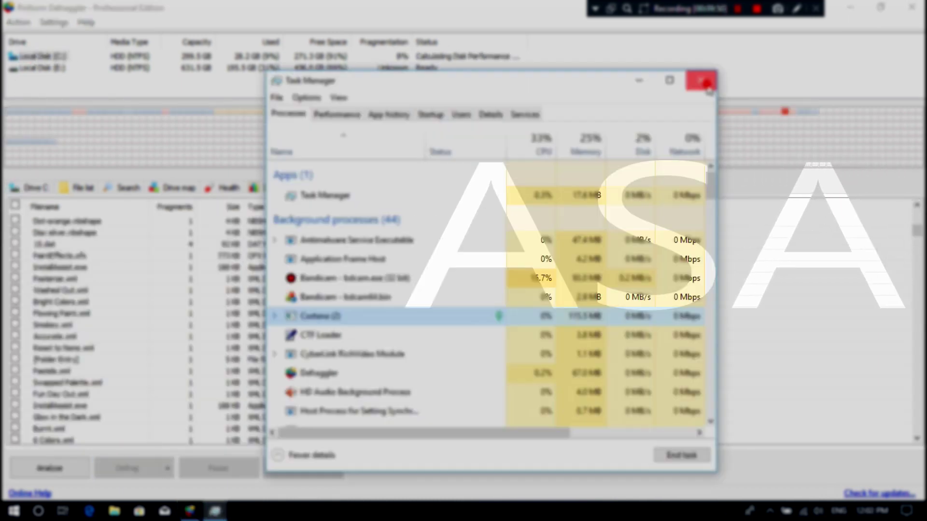
pyautogui.scroll(-10, 405, 324)
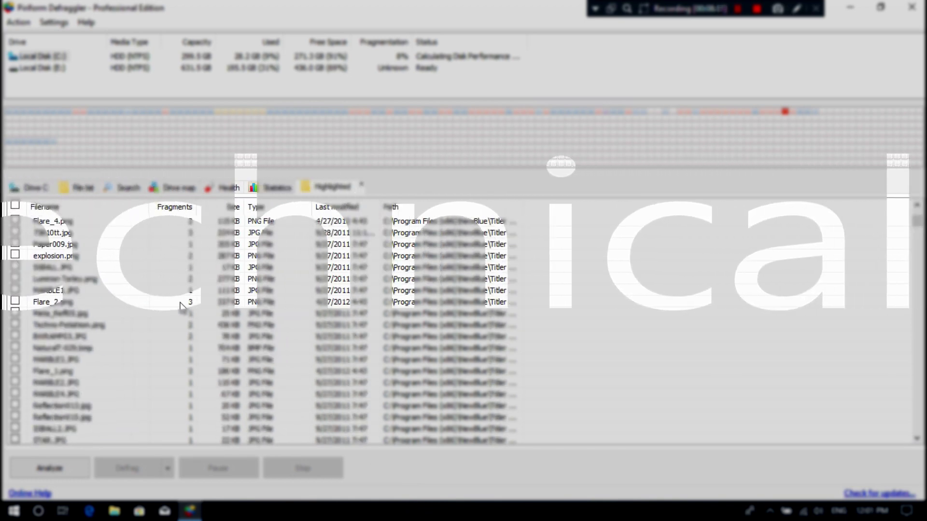
pyautogui.click(782, 107)
pyautogui.click(234, 233)
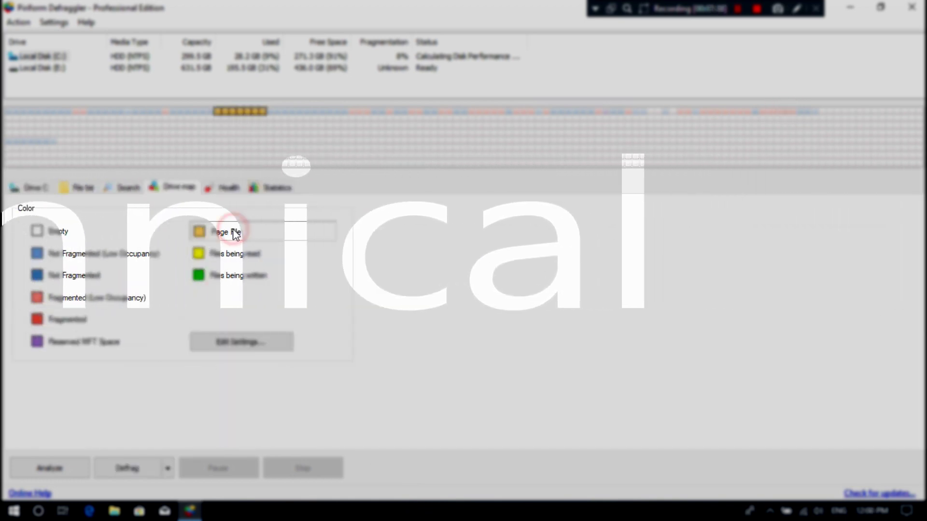
pyautogui.click(104, 321)
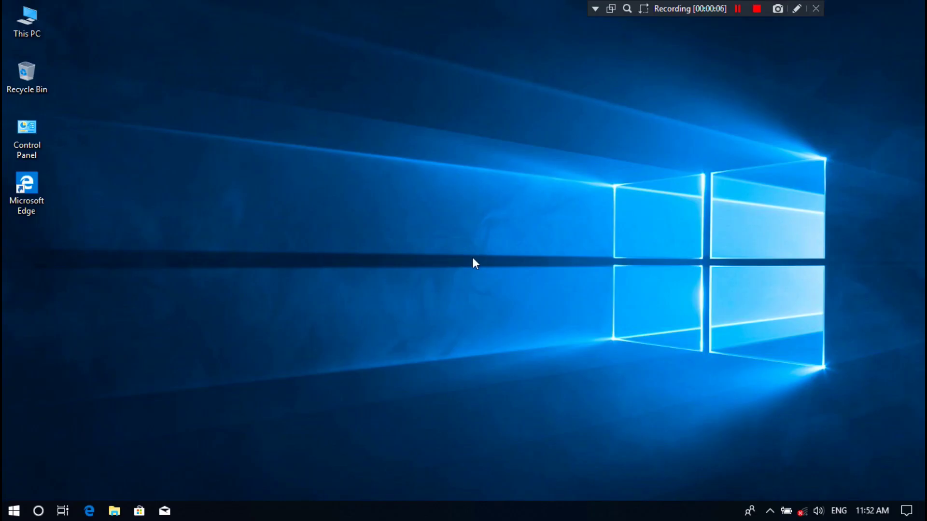
# Step: Turn on Wi-Fi and dismiss the network list
pyautogui.click(802, 515)
pyautogui.click(731, 482)
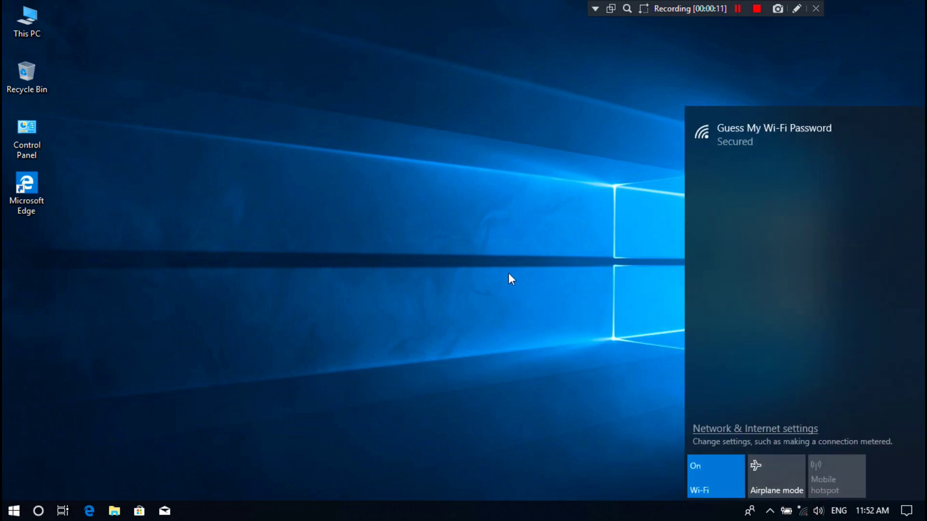
pyautogui.click(488, 262)
# Step: Open Firefox Developer Edition and go to google.com
pyautogui.click(5, 514)
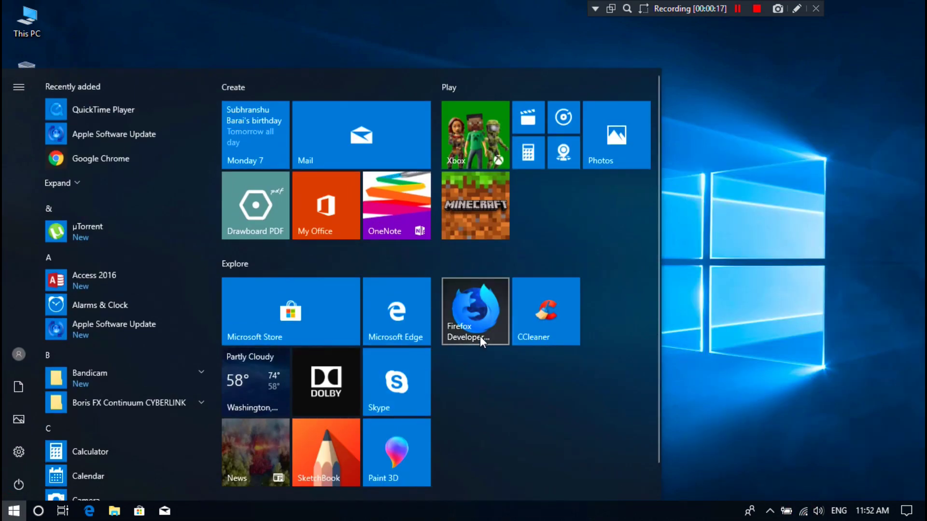
pyautogui.click(479, 340)
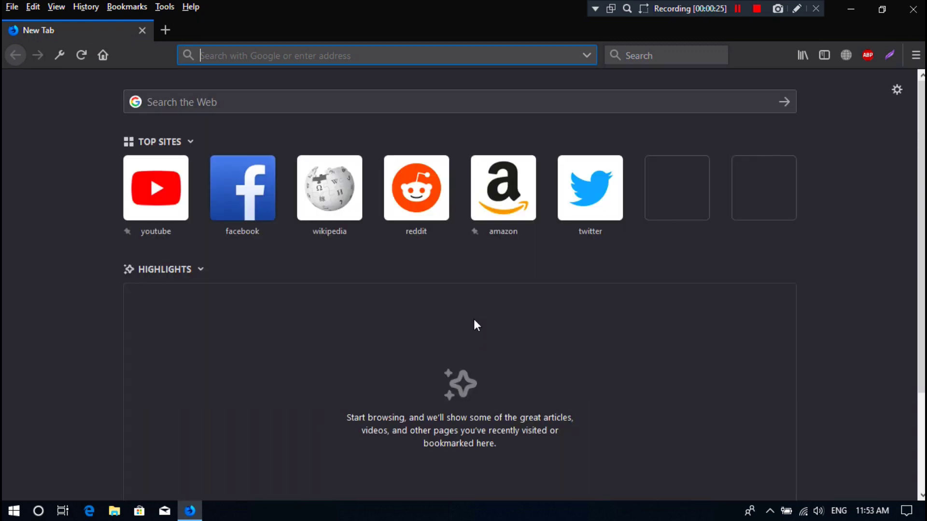
pyautogui.write('google.com')
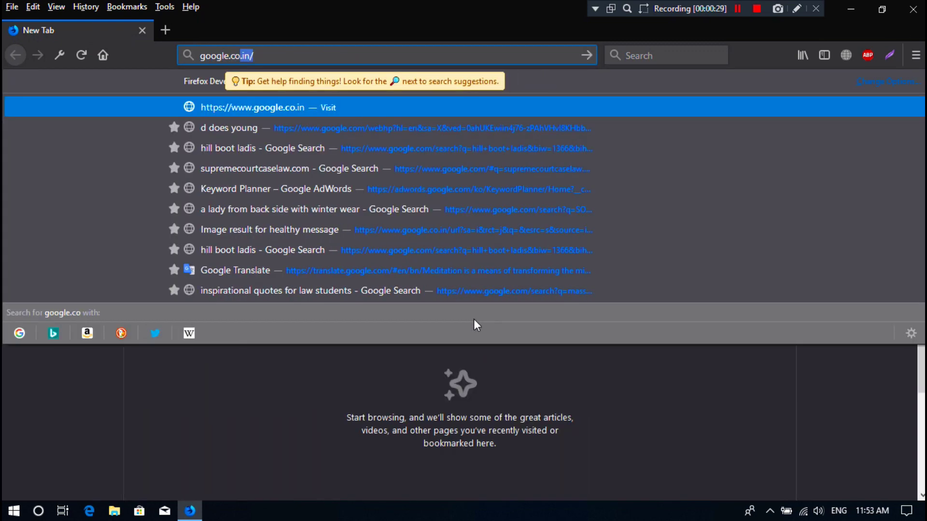
pyautogui.press('Return')
# Step: Search Google for "defraggler" and open the Defraggler download page on ccleaner.com
pyautogui.write('de')
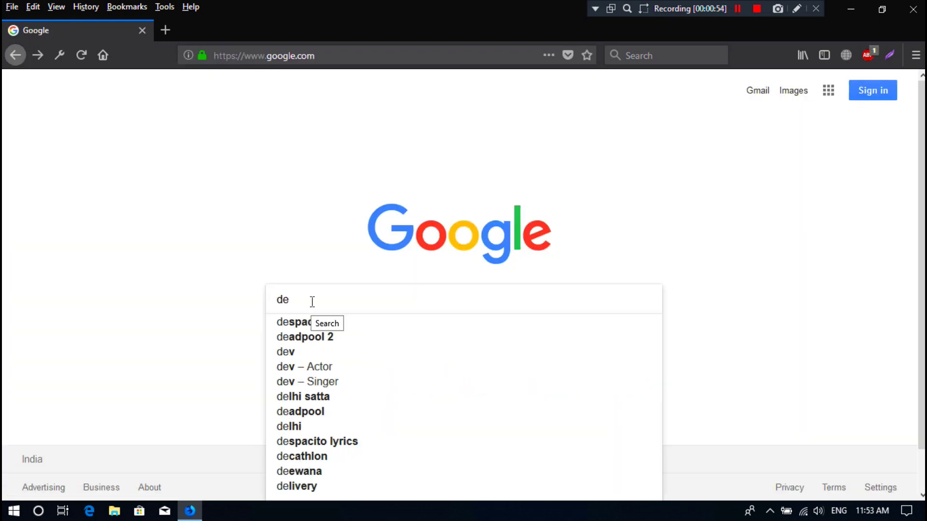
pyautogui.write('fraggler')
pyautogui.press('Return')
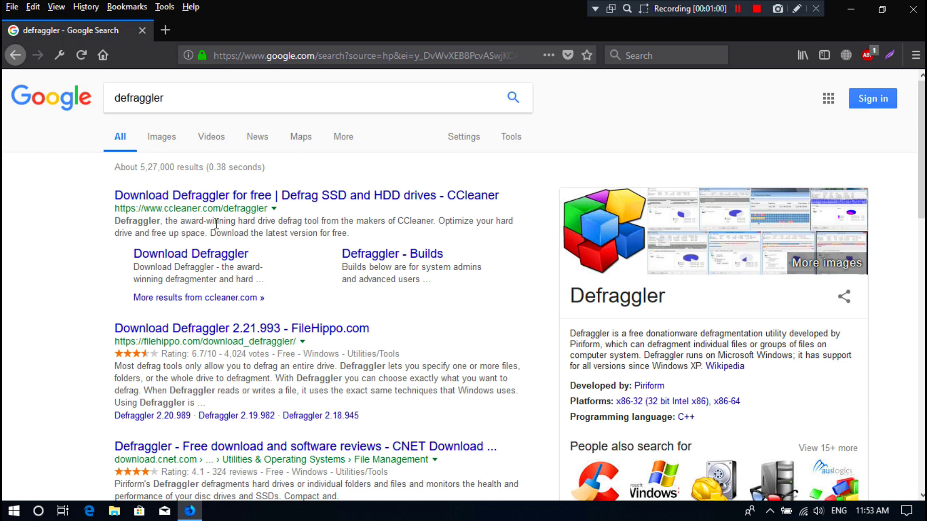
pyautogui.click(208, 197)
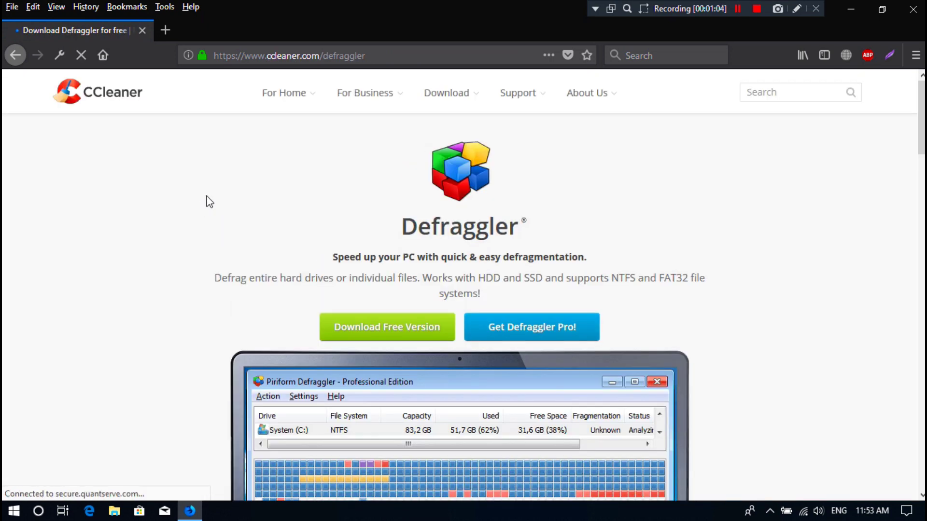
# Step: Review the free and Pro download options on the Defraggler page and close the browser
pyautogui.scroll(-3, 376, 320)
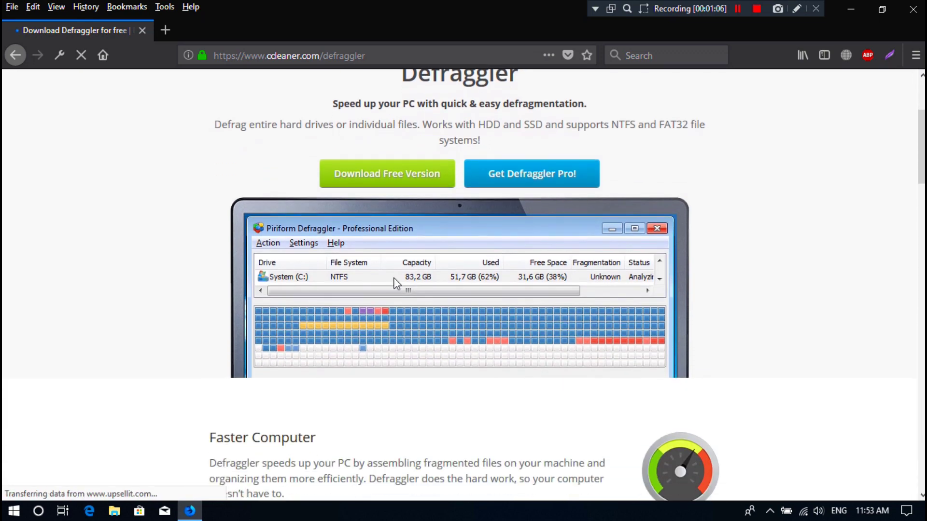
pyautogui.scroll(1, 423, 236)
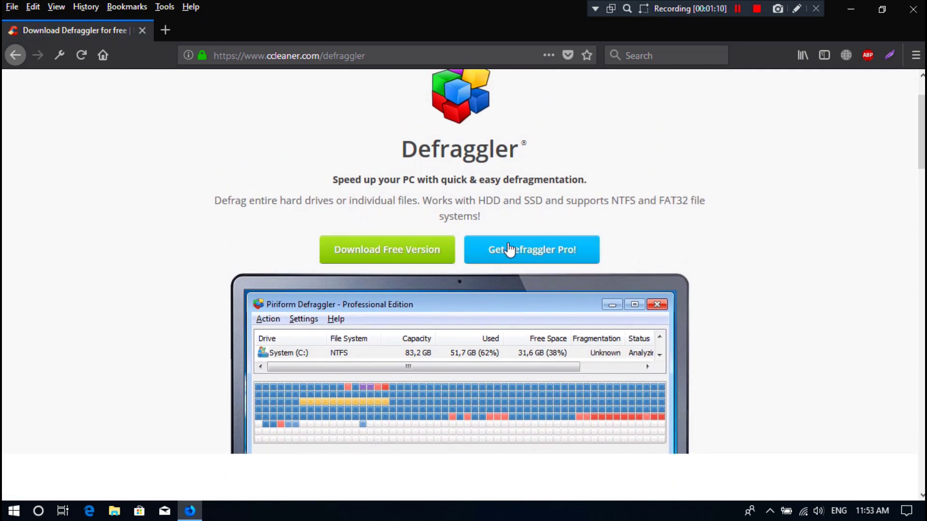
pyautogui.scroll(-1, 713, 145)
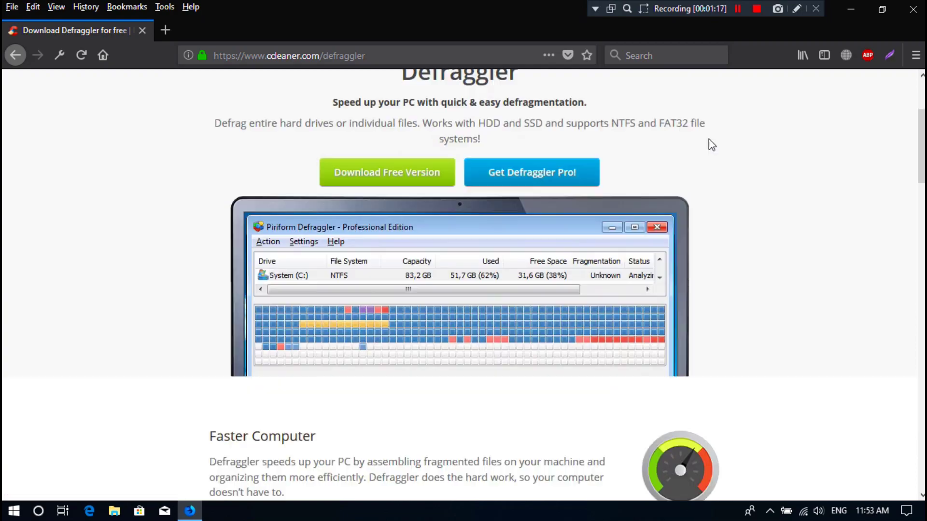
pyautogui.click(908, 10)
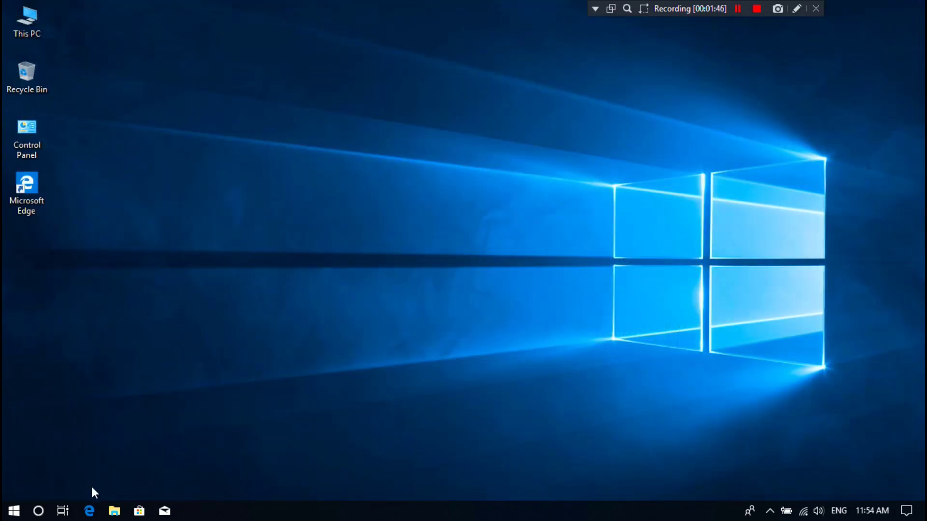
# Step: Find and launch the installed Defraggler by searching Windows for "def", and maximize its window
pyautogui.click(38, 510)
pyautogui.write('def')
pyautogui.click(125, 148)
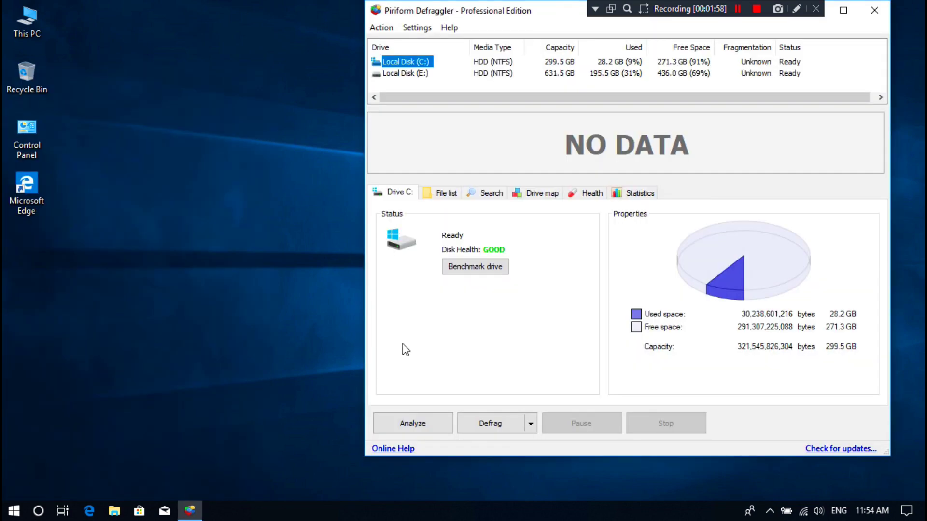
pyautogui.click(844, 10)
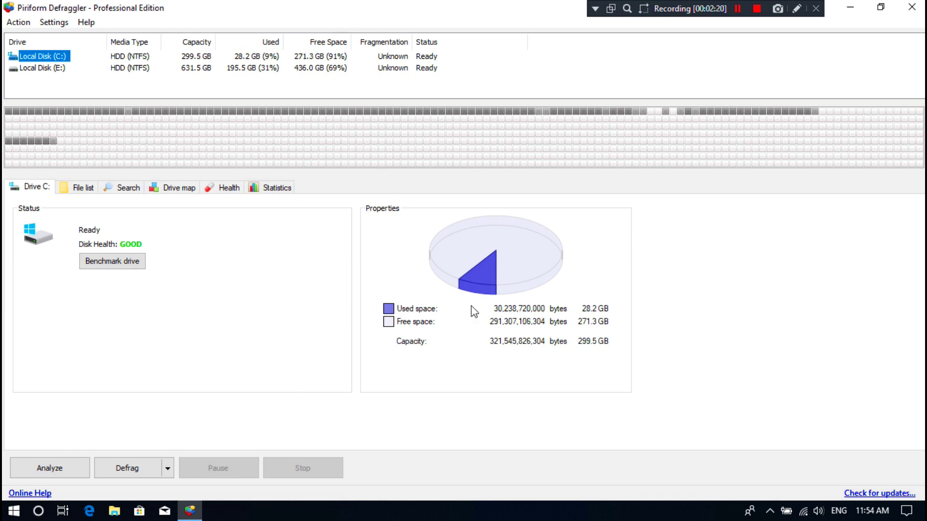
# Step: Search Windows for "def", open Optimize Drives to check the drives' fragmentation status, and close it
pyautogui.click(32, 514)
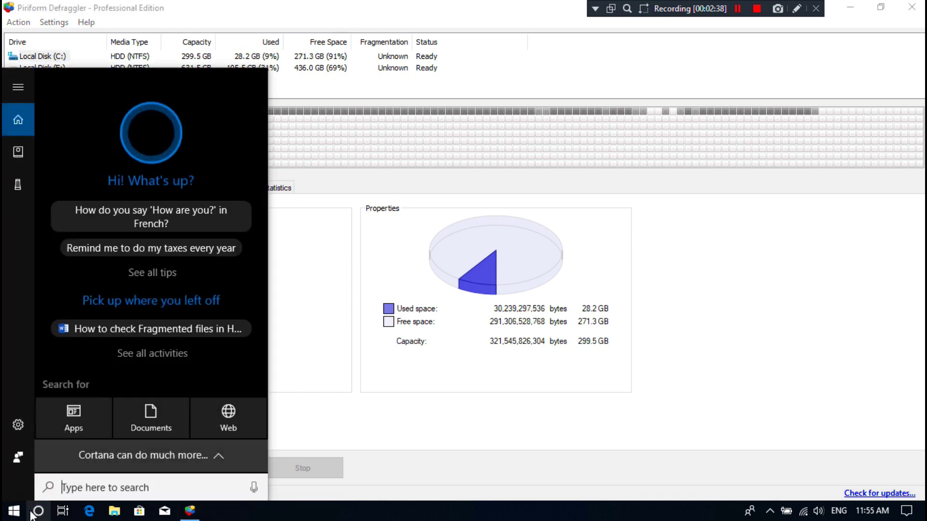
pyautogui.write('def')
pyautogui.click(87, 207)
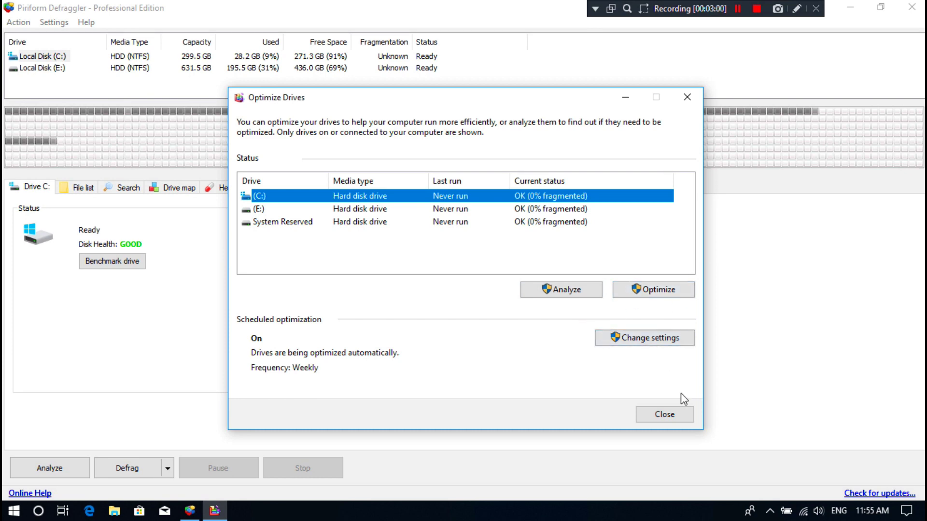
pyautogui.click(677, 416)
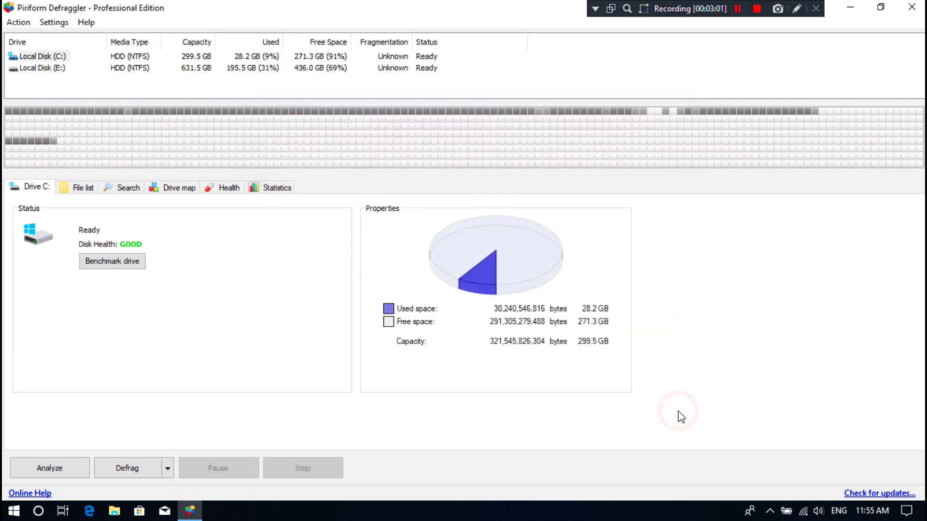
# Step: Open Task Manager, check the last BIOS time alongside the startup programs, and close it
pyautogui.rightClick(489, 517)
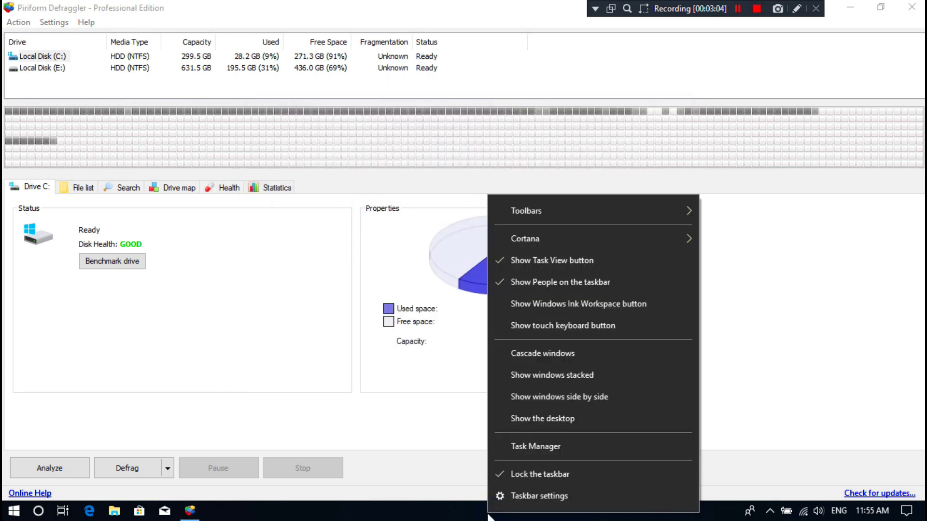
pyautogui.click(514, 446)
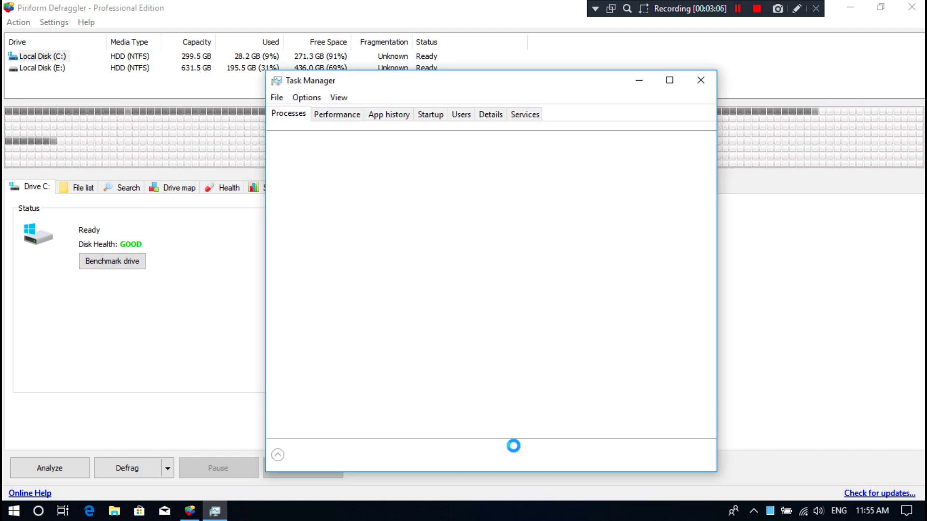
pyautogui.click(431, 114)
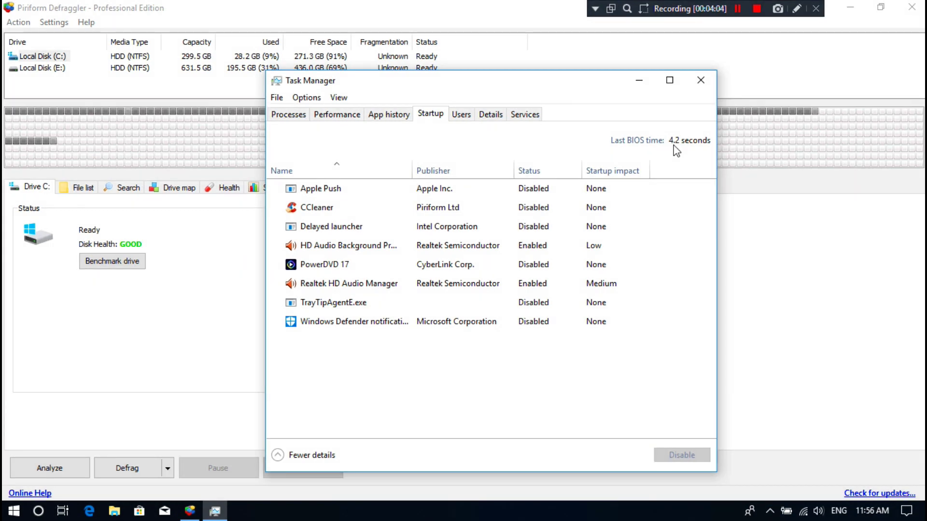
pyautogui.click(701, 80)
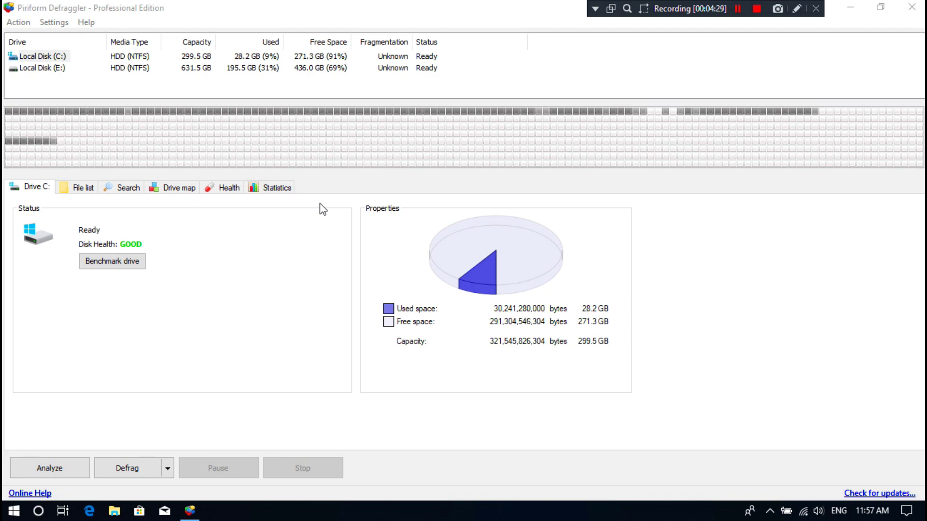
# Step: Benchmark drive C: in Defraggler and view its list of fragmented files
pyautogui.click(115, 262)
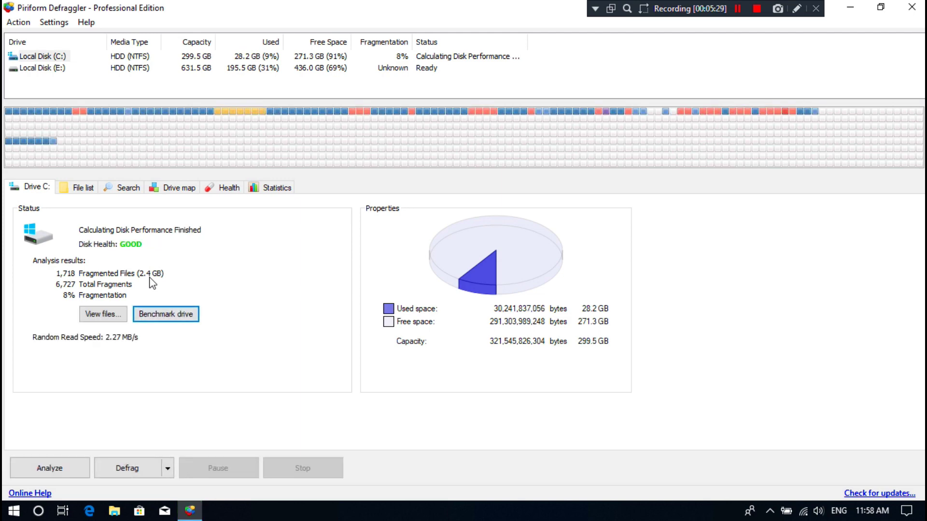
pyautogui.click(90, 318)
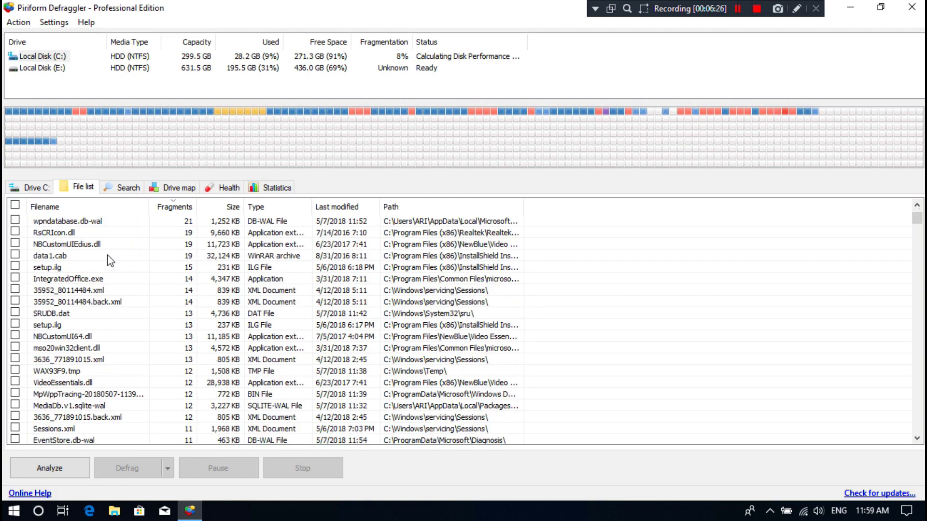
pyautogui.moveTo(917, 220)
pyautogui.mouseDown()
pyautogui.moveTo(911, 431)
pyautogui.moveTo(916, 215)
pyautogui.mouseUp()
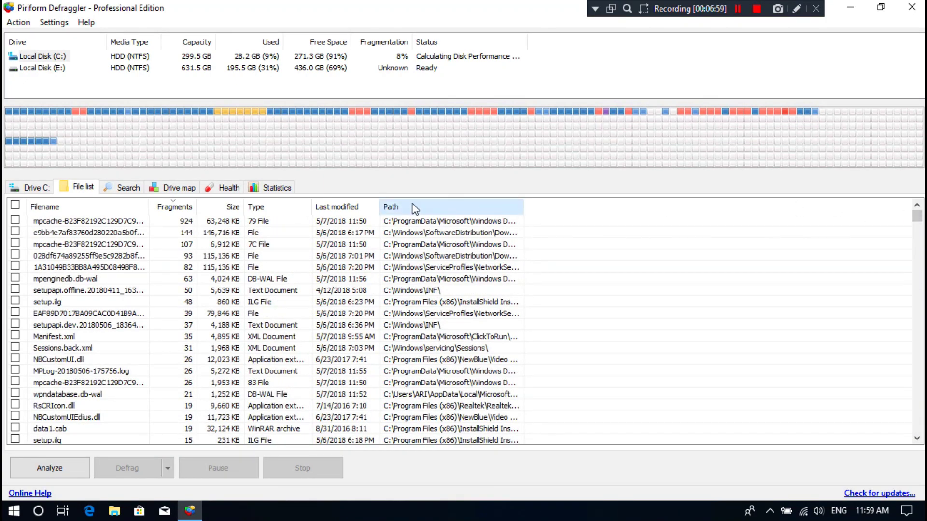
# Step: Open the drive map legend and highlight the Fragmented and Page File blocks on drive C:
pyautogui.click(175, 192)
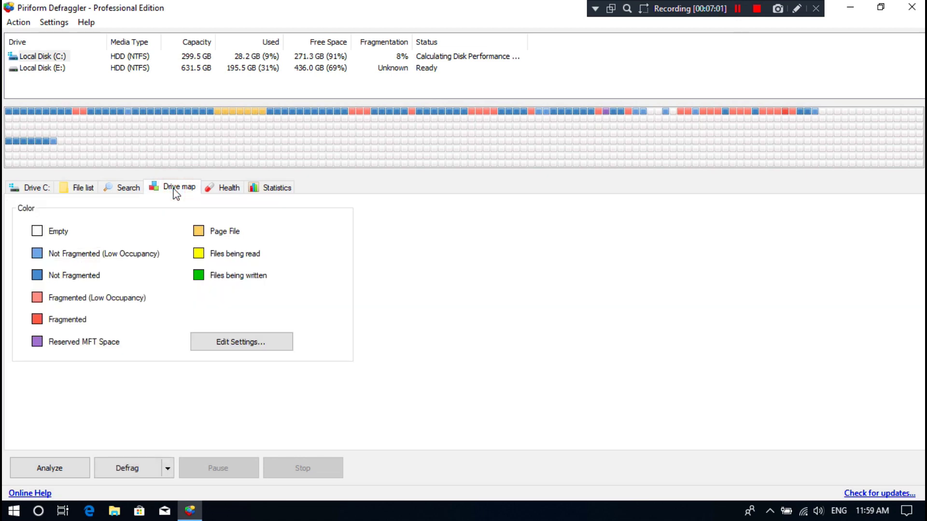
pyautogui.click(68, 319)
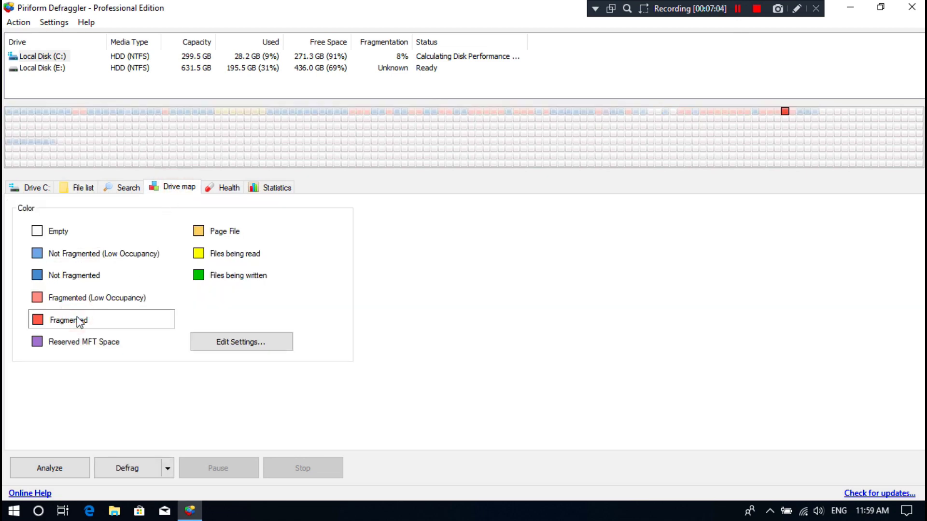
pyautogui.click(68, 319)
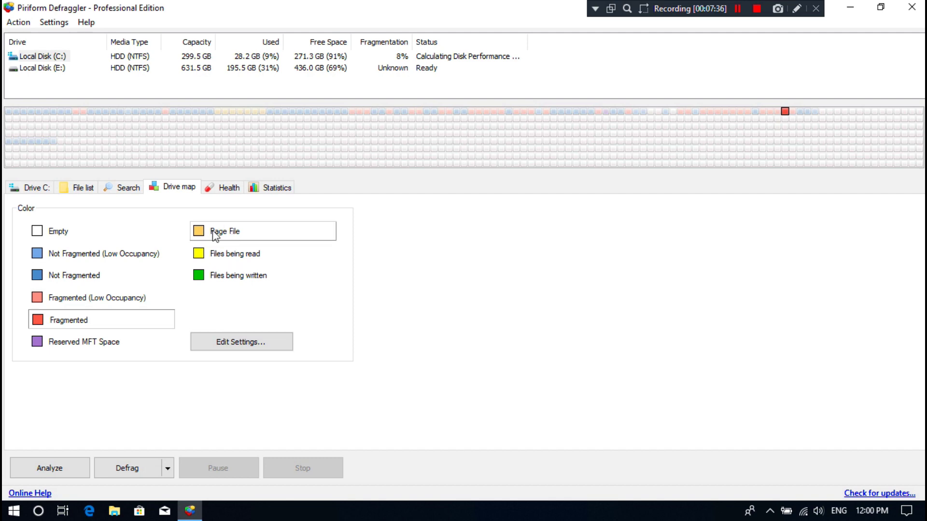
pyautogui.click(236, 233)
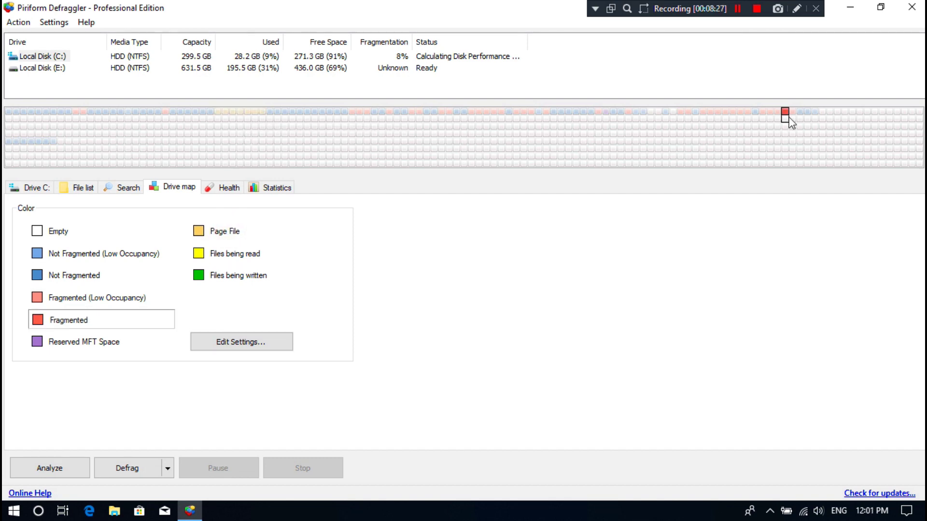
# Step: List the files stored in the highlighted fragmented block of the drive map and look through them
pyautogui.click(785, 112)
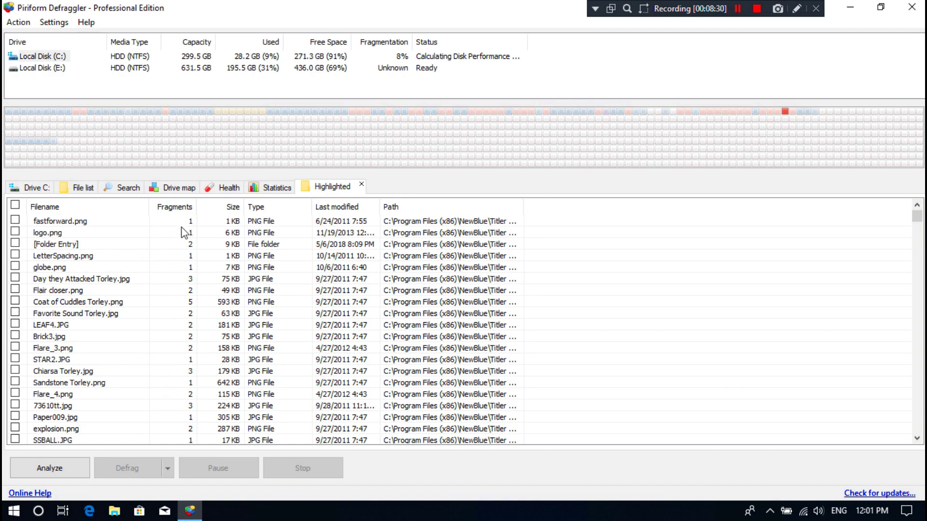
pyautogui.scroll(-10, 181, 298)
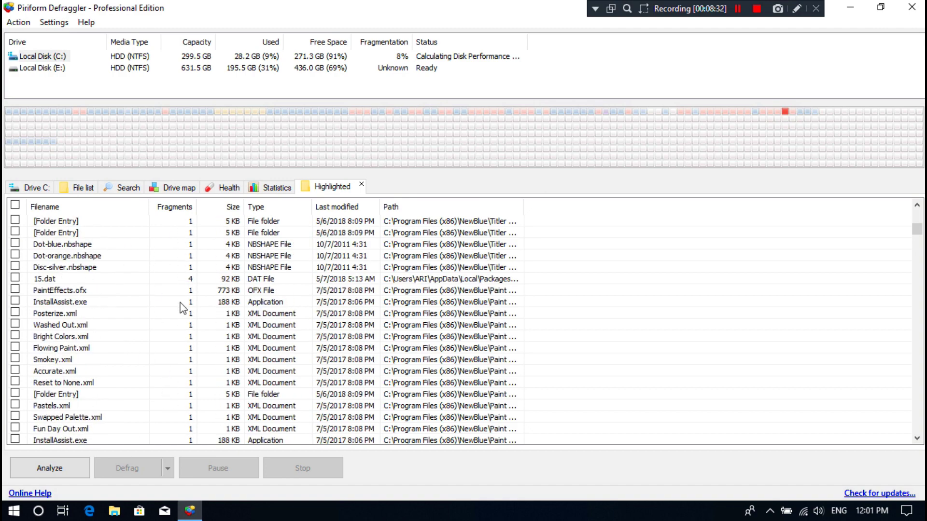
pyautogui.scroll(4, 182, 308)
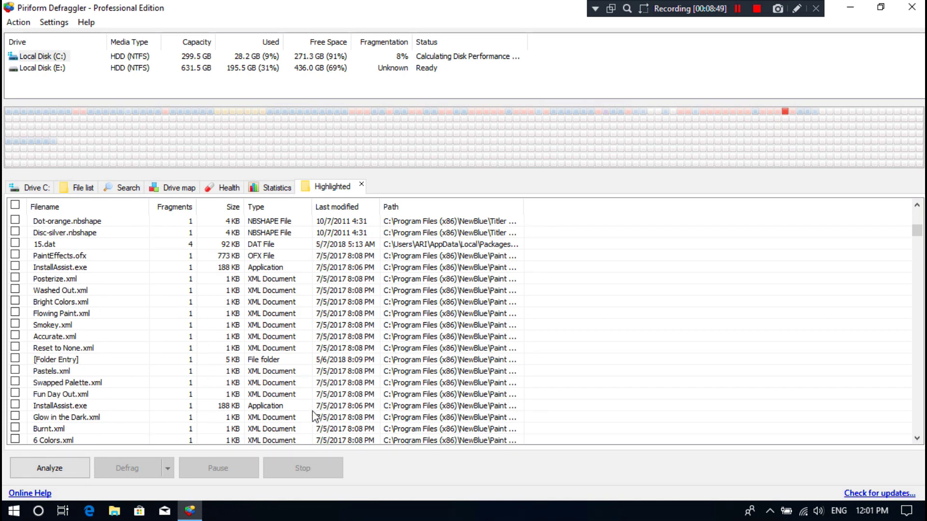
# Step: Open Task Manager and end an unneeded process in the background processes list
pyautogui.rightClick(418, 507)
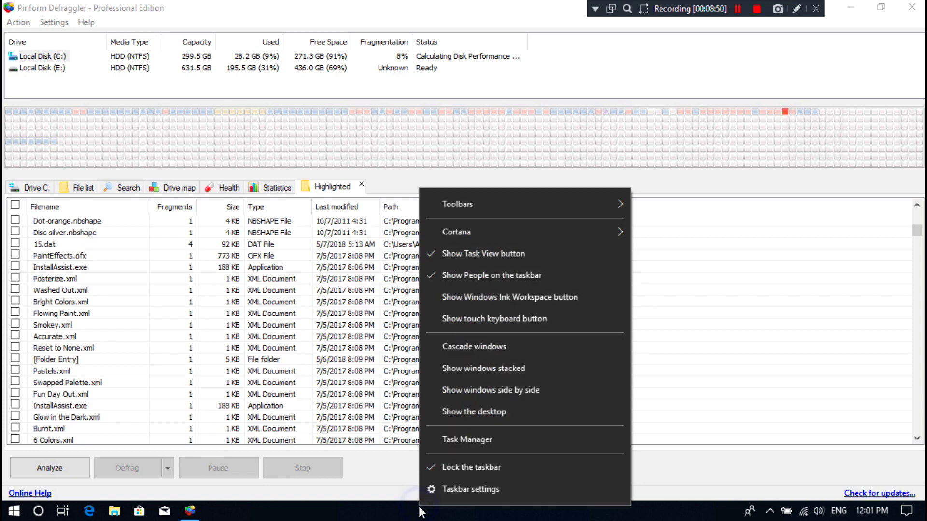
pyautogui.click(444, 439)
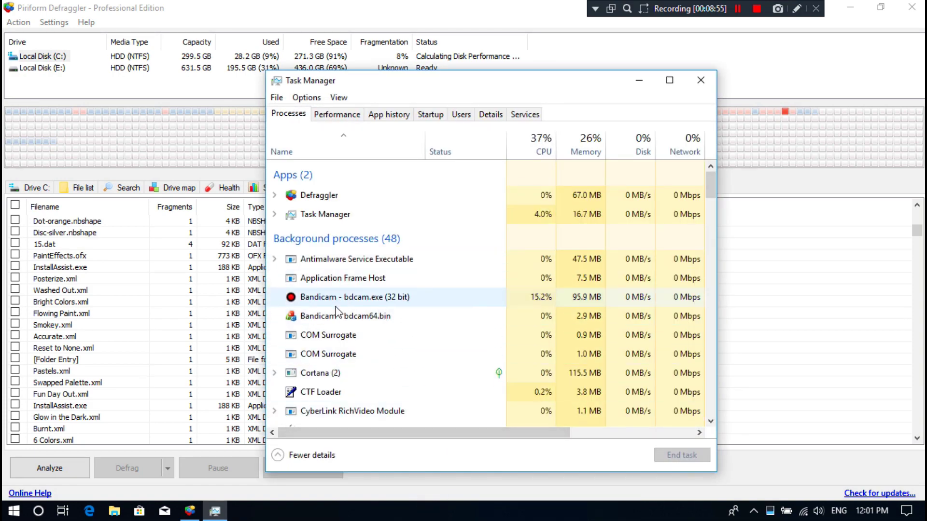
pyautogui.scroll(-7, 332, 357)
pyautogui.scroll(-1, 332, 360)
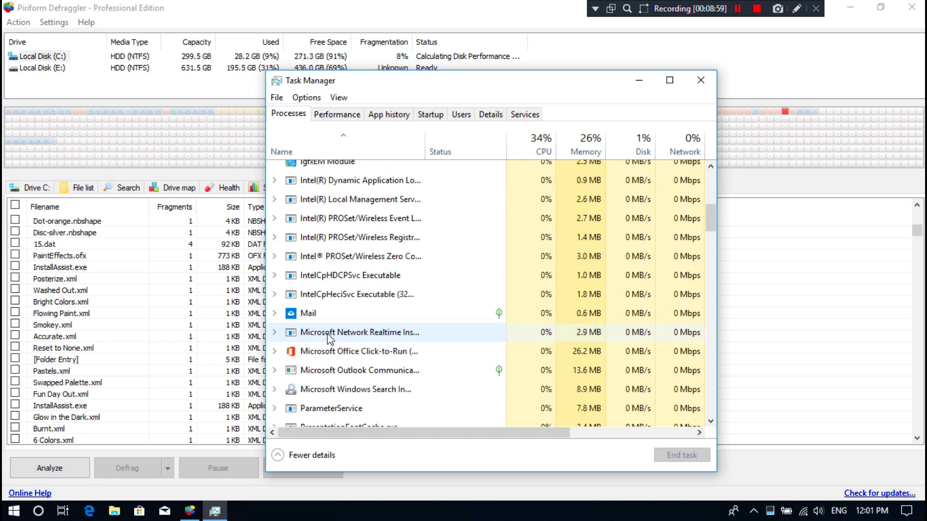
pyautogui.click(351, 316)
pyautogui.click(311, 333)
pyautogui.click(671, 457)
# Step: End the Settings background process and close Task Manager after looking through the remaining processes
pyautogui.scroll(-5, 408, 324)
pyautogui.click(343, 239)
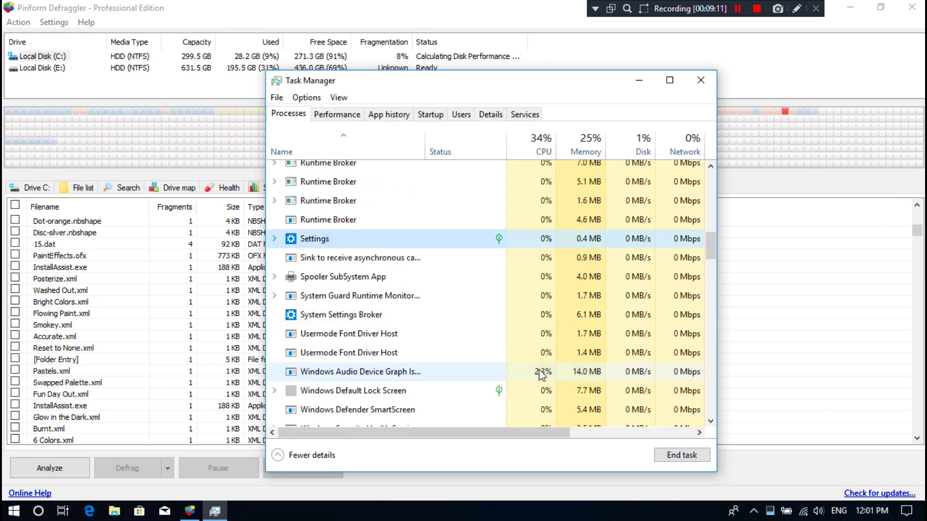
pyautogui.click(668, 456)
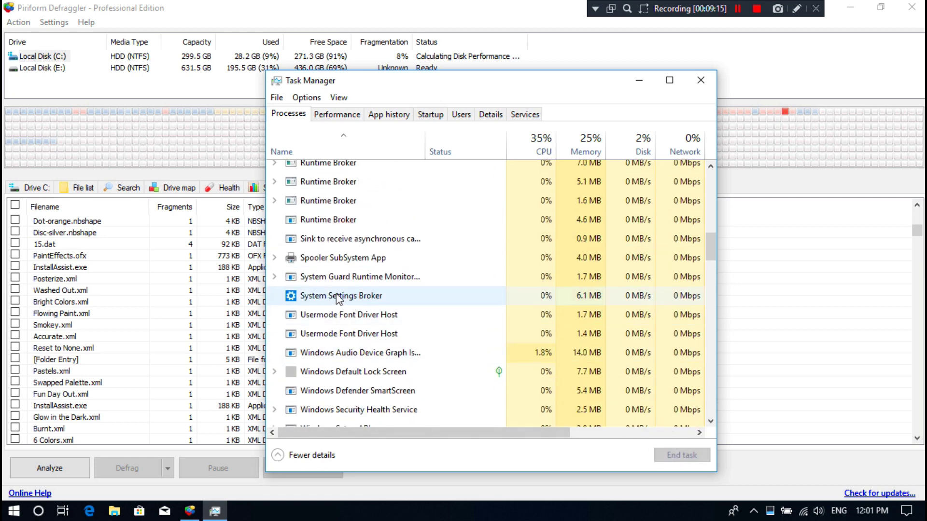
pyautogui.scroll(-4, 336, 294)
pyautogui.scroll(10, 336, 295)
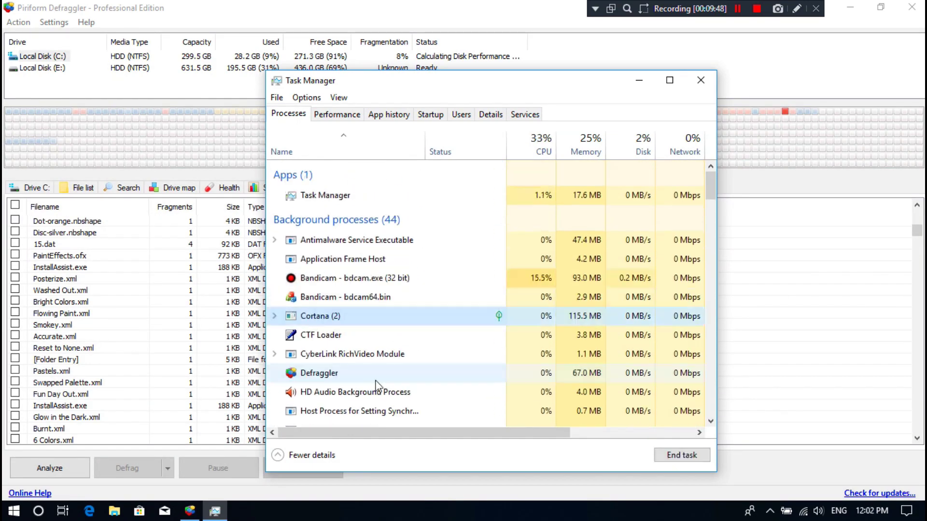
pyautogui.click(707, 86)
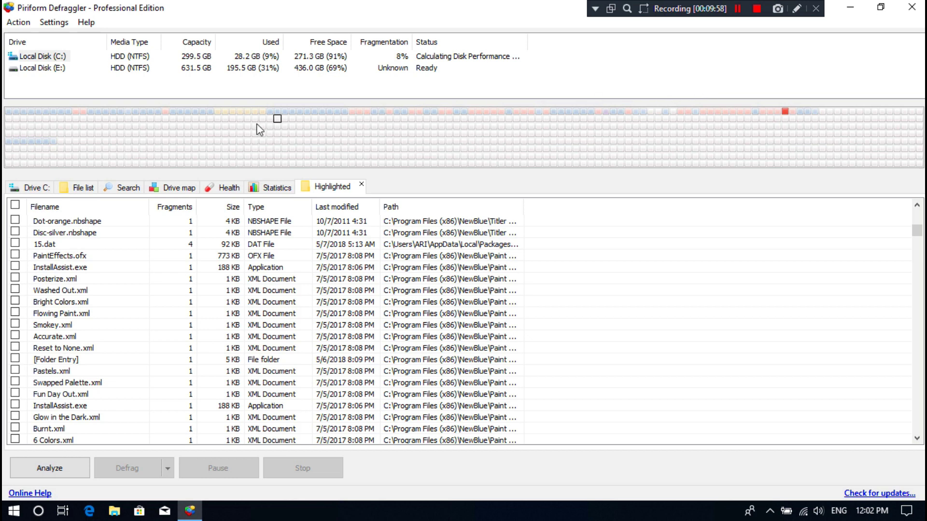
# Step: Return to the drive C: overview and start defragmenting Local Disk (C:)
pyautogui.click(31, 187)
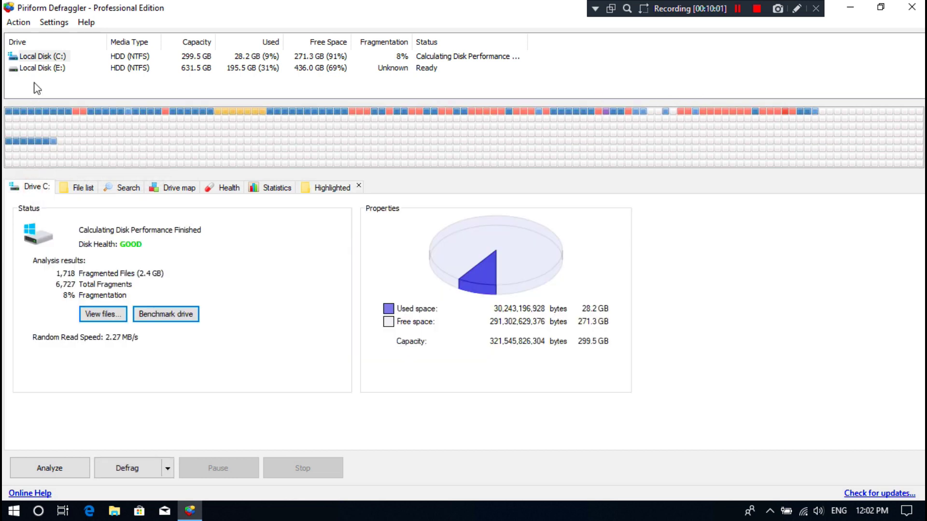
pyautogui.click(37, 57)
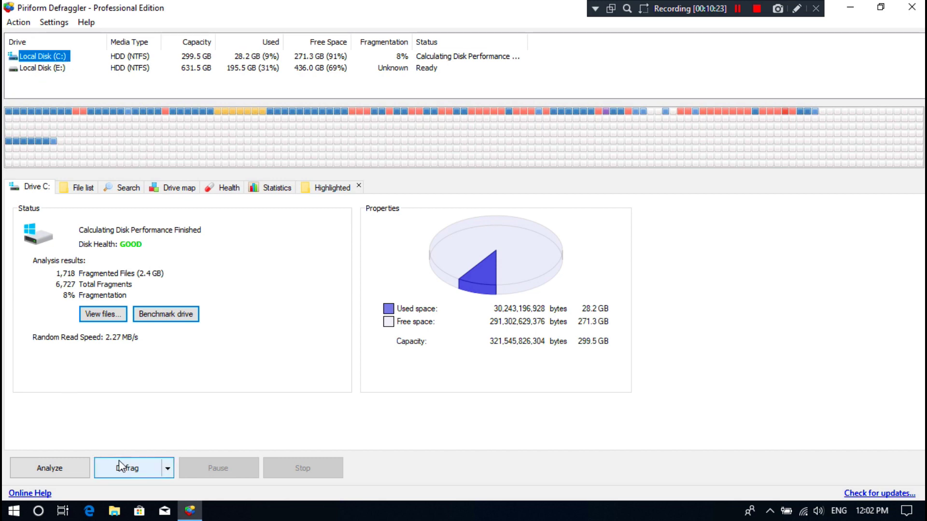
pyautogui.click(120, 464)
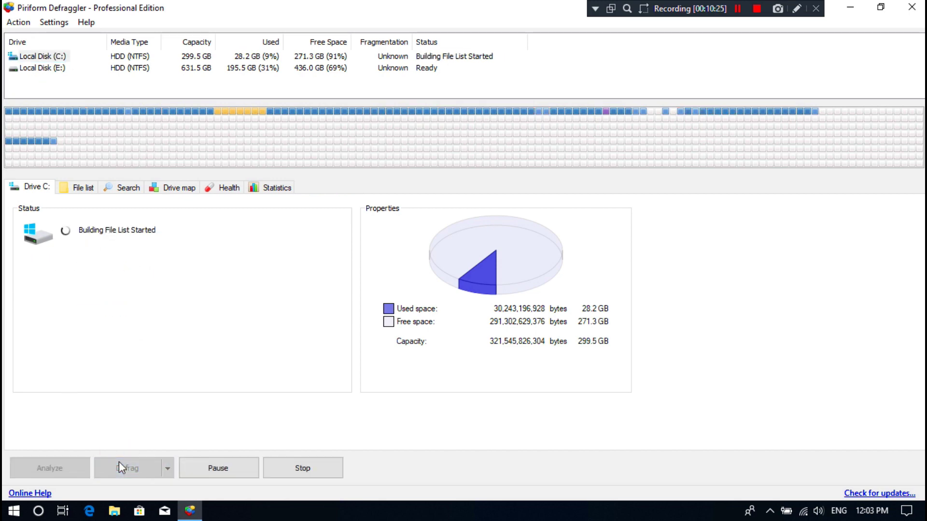
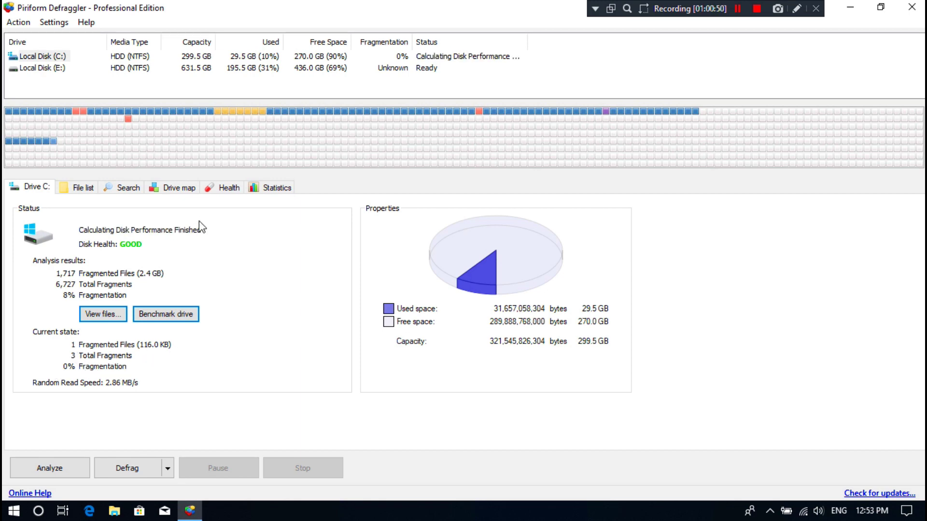
# Step: Highlight the Fragmented blocks from the drive map legend, and review the post-defragmentation status of drive C:
pyautogui.click(179, 189)
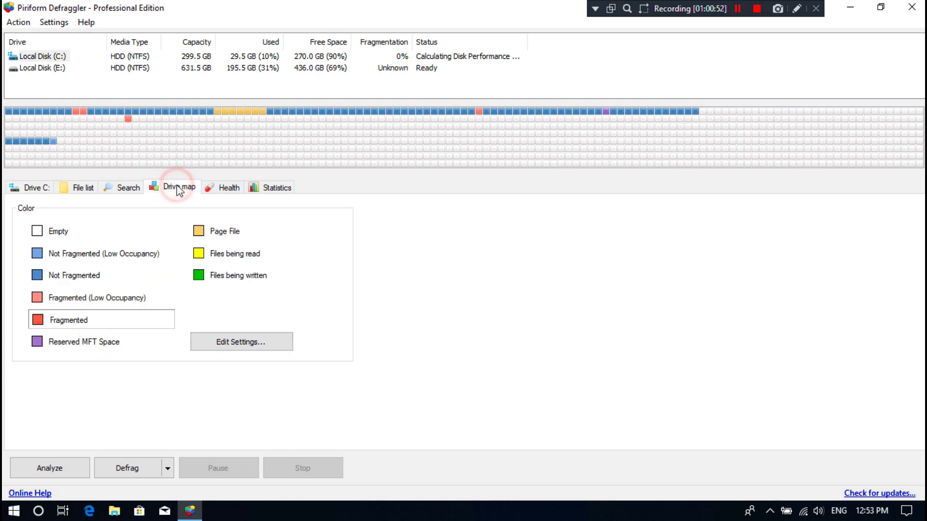
pyautogui.click(66, 321)
pyautogui.click(66, 321)
pyautogui.click(67, 323)
pyautogui.click(66, 321)
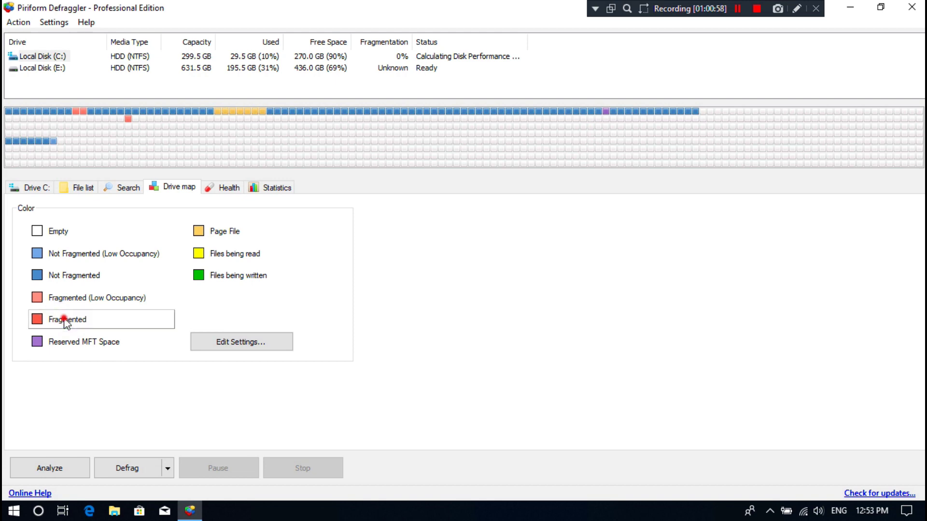
pyautogui.click(68, 322)
pyautogui.click(70, 322)
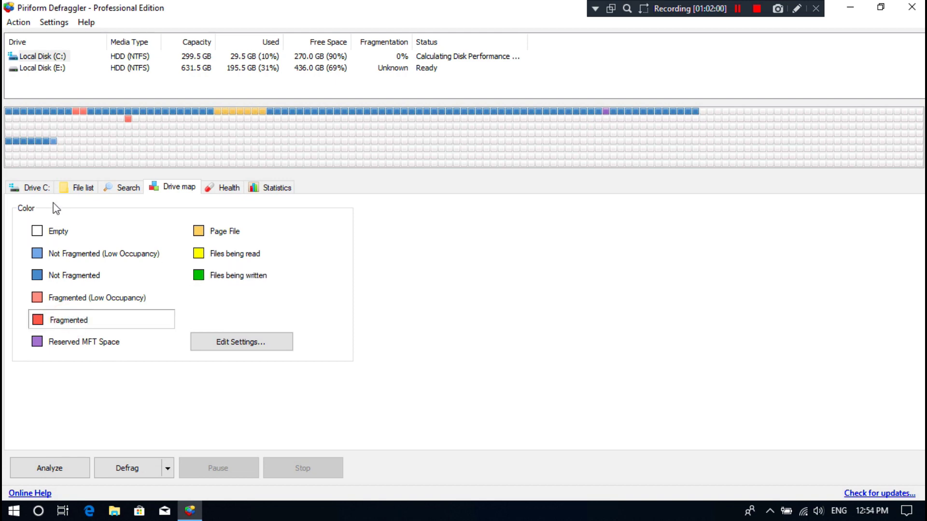
pyautogui.click(32, 188)
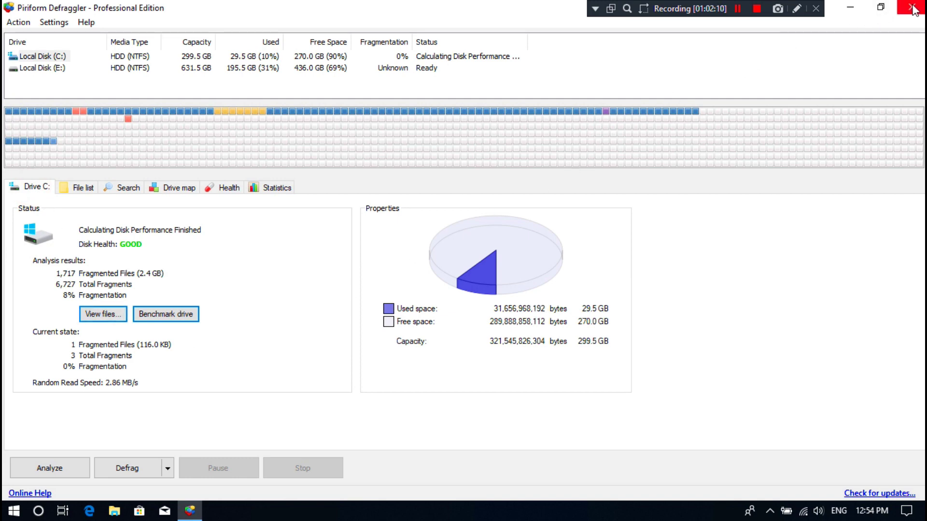
# Step: Close Defraggler and refresh the desktop
pyautogui.click(912, 9)
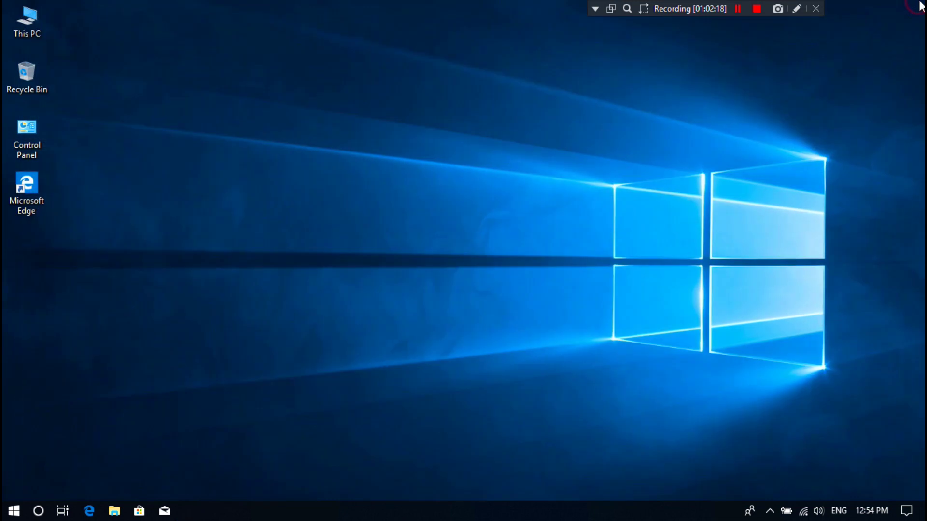
pyautogui.rightClick(463, 196)
pyautogui.click(471, 233)
pyautogui.rightClick(450, 228)
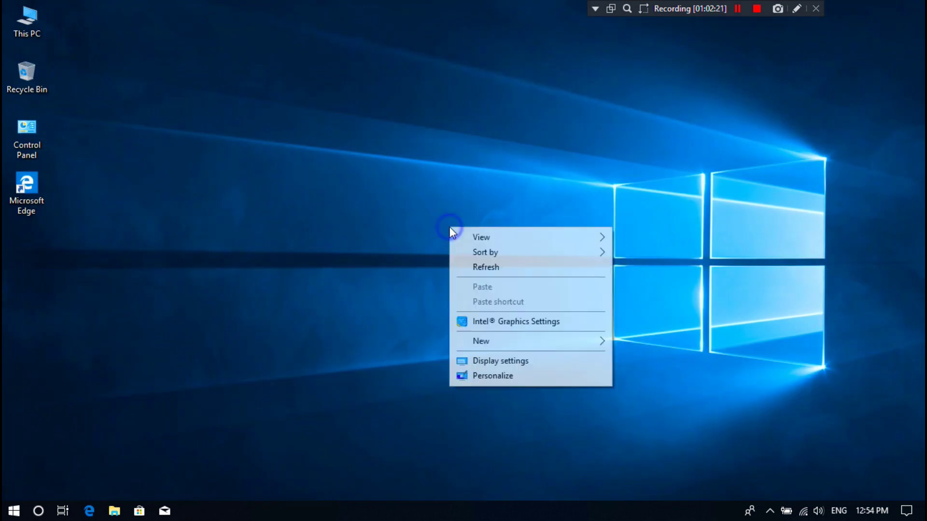
pyautogui.click(471, 266)
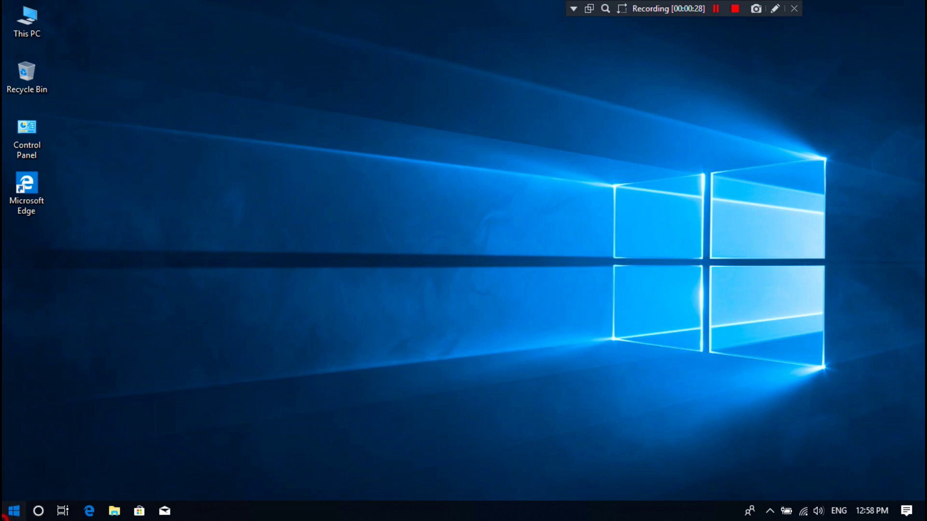
# Step: Restart the computer
pyautogui.click(4, 515)
pyautogui.click(18, 485)
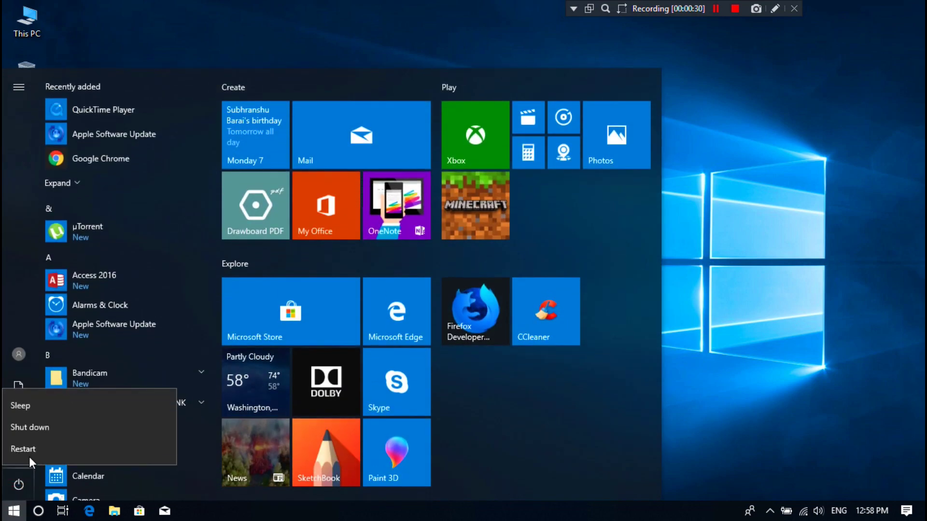
pyautogui.click(30, 450)
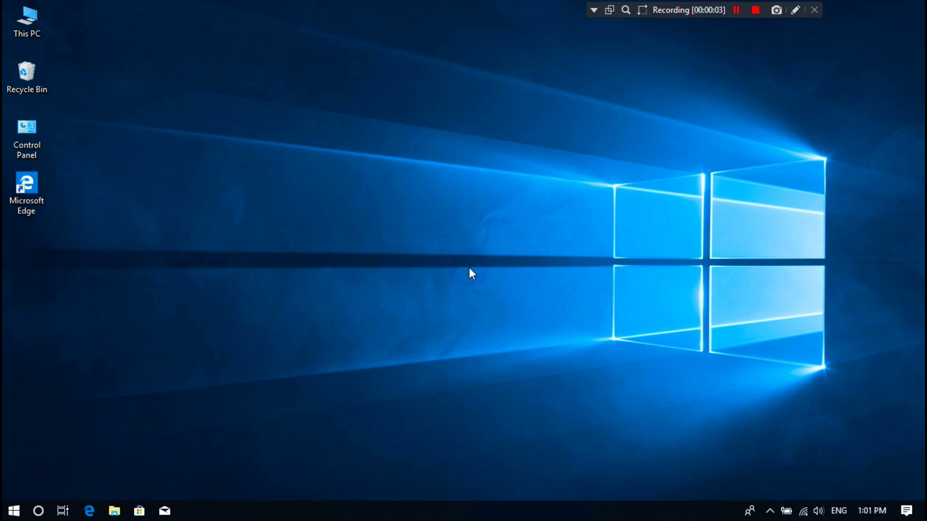
# Step: Refresh the desktop twice once Windows has restarted
pyautogui.rightClick(457, 256)
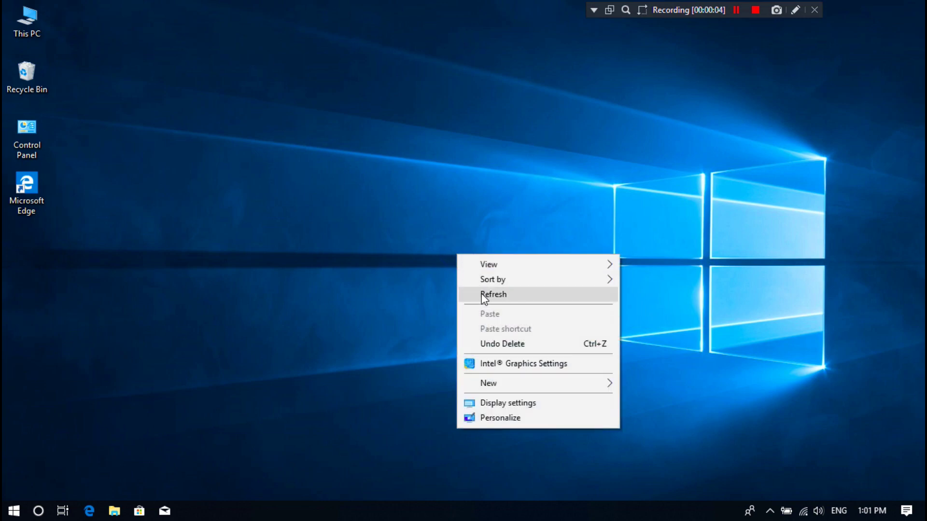
pyautogui.click(481, 295)
pyautogui.rightClick(442, 257)
pyautogui.click(475, 298)
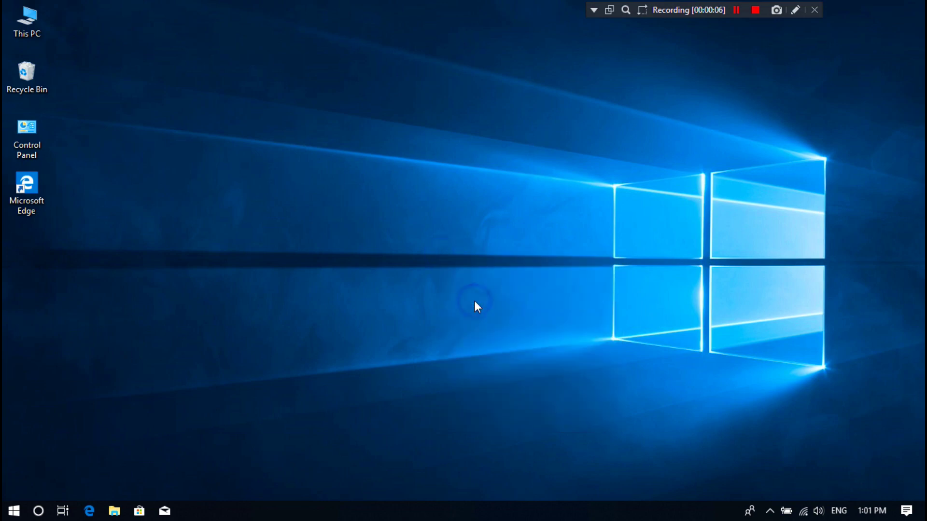
# Step: Open Task Manager and check the last BIOS time shown with the startup programs
pyautogui.rightClick(442, 513)
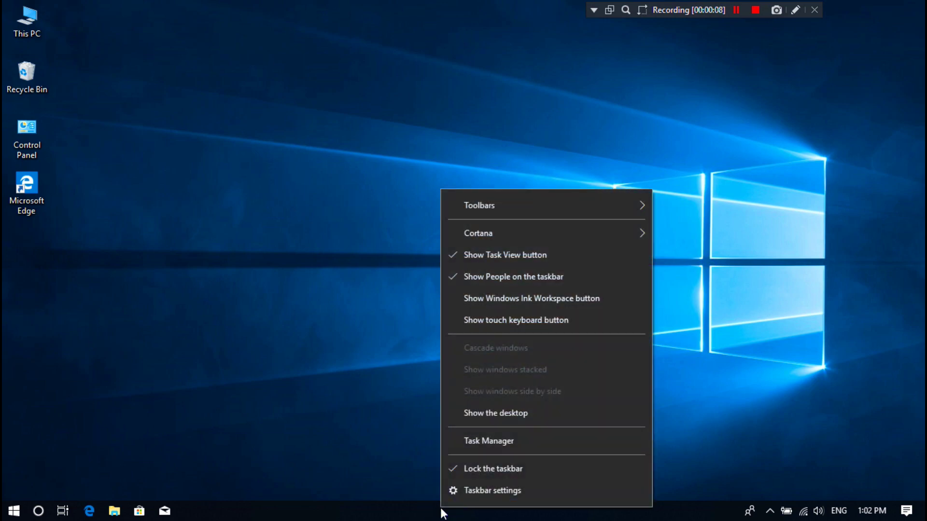
pyautogui.click(464, 441)
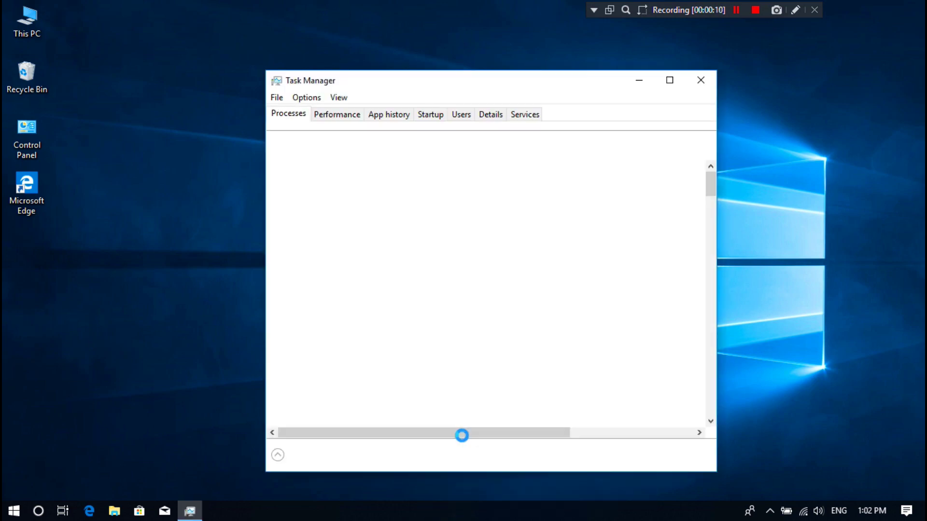
pyautogui.click(436, 115)
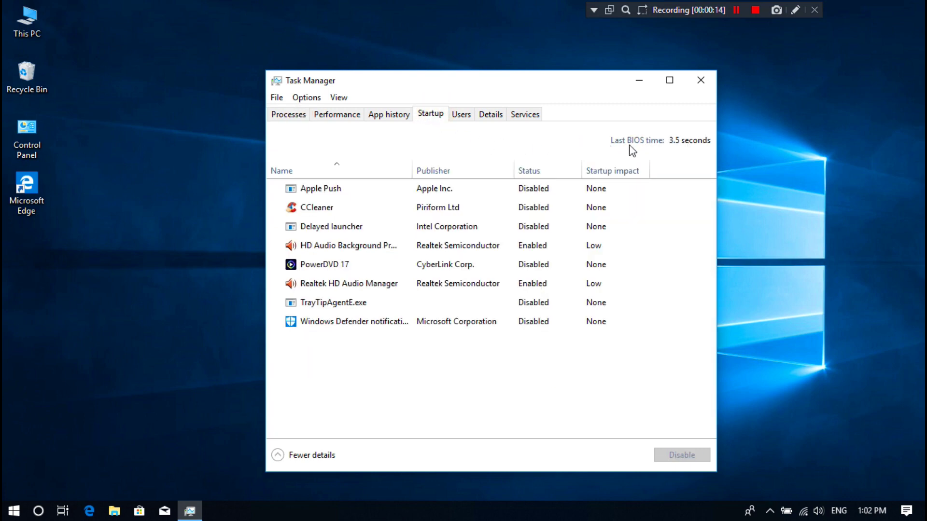